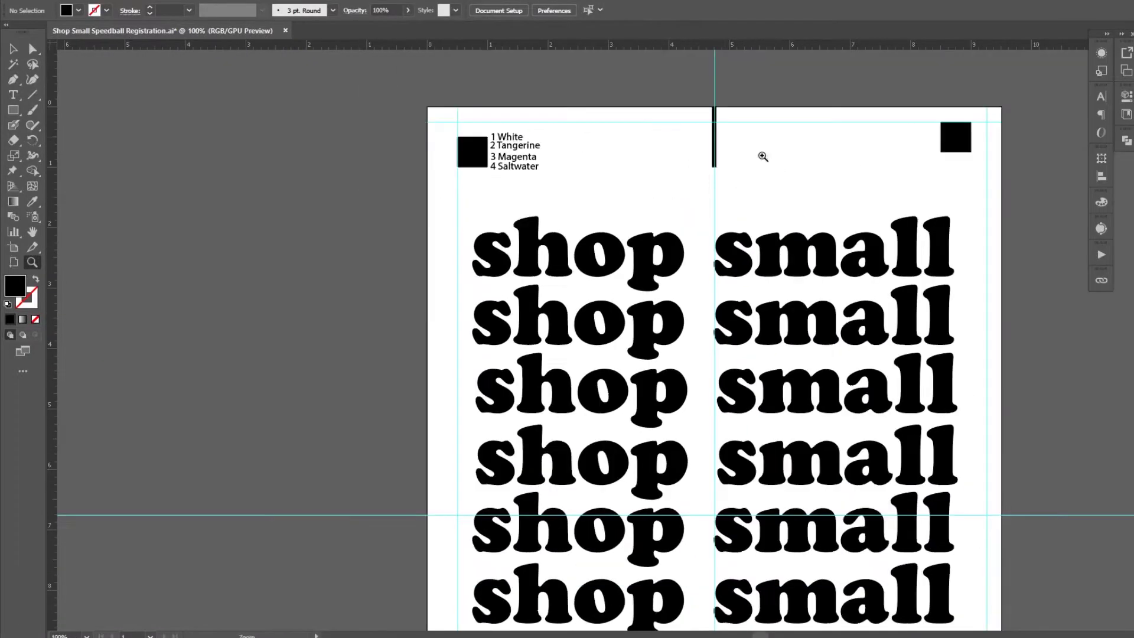
Examine the registration squares, center lines and ink labels on the sheet, and view the page bounds with the Artboard tool
left_click_drag(759, 157, 914, 318)
key("ctrl+0")
left_click(843, 347, "alt")
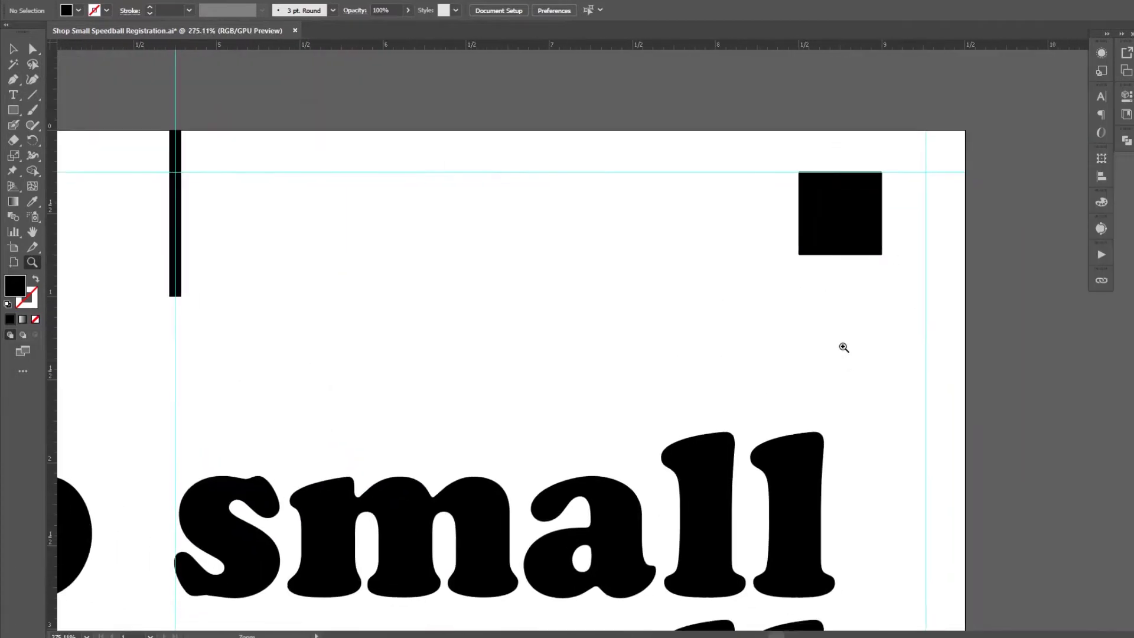
left_click(879, 501, "alt")
scroll(880, 501, "up", 15)
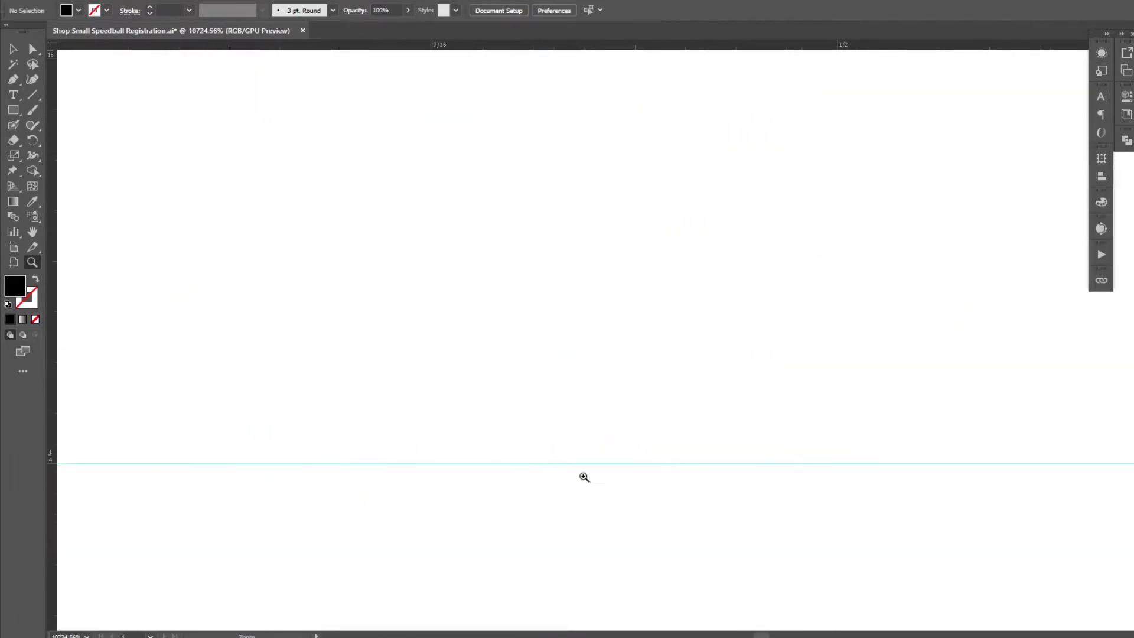
scroll(245, 272, "down", 15)
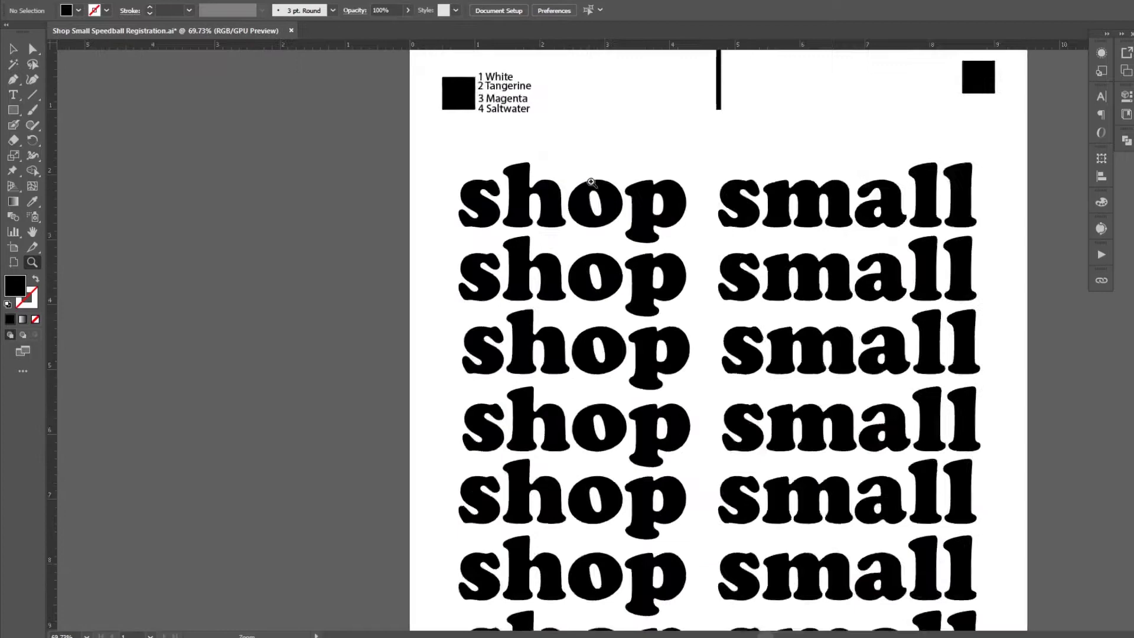
key("ctrl+minus")
key("v")
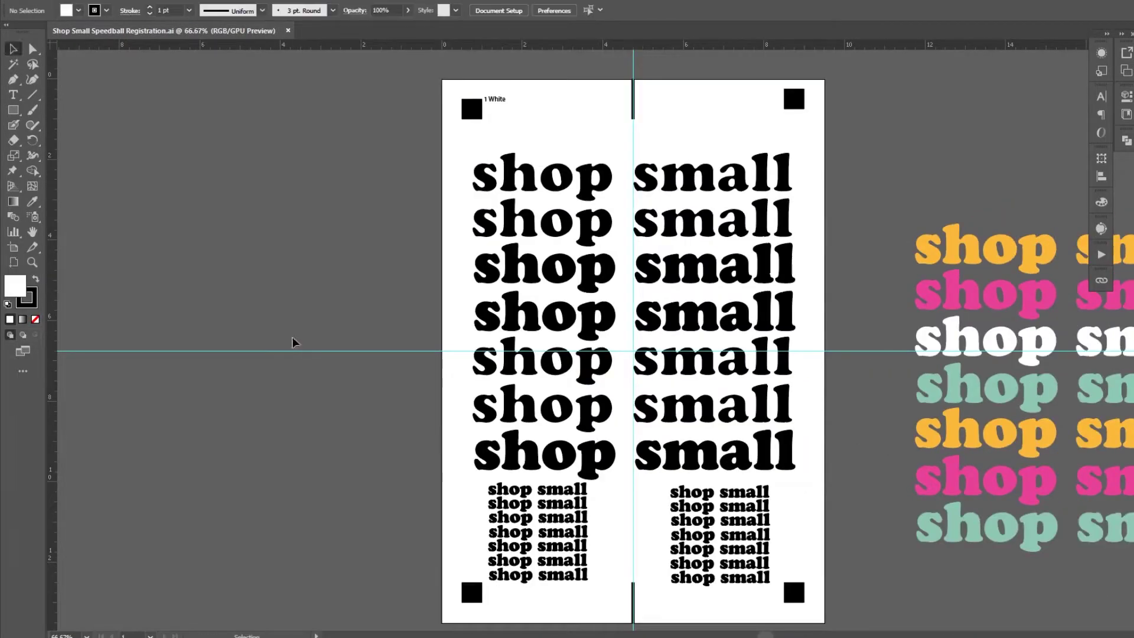
left_click(18, 245)
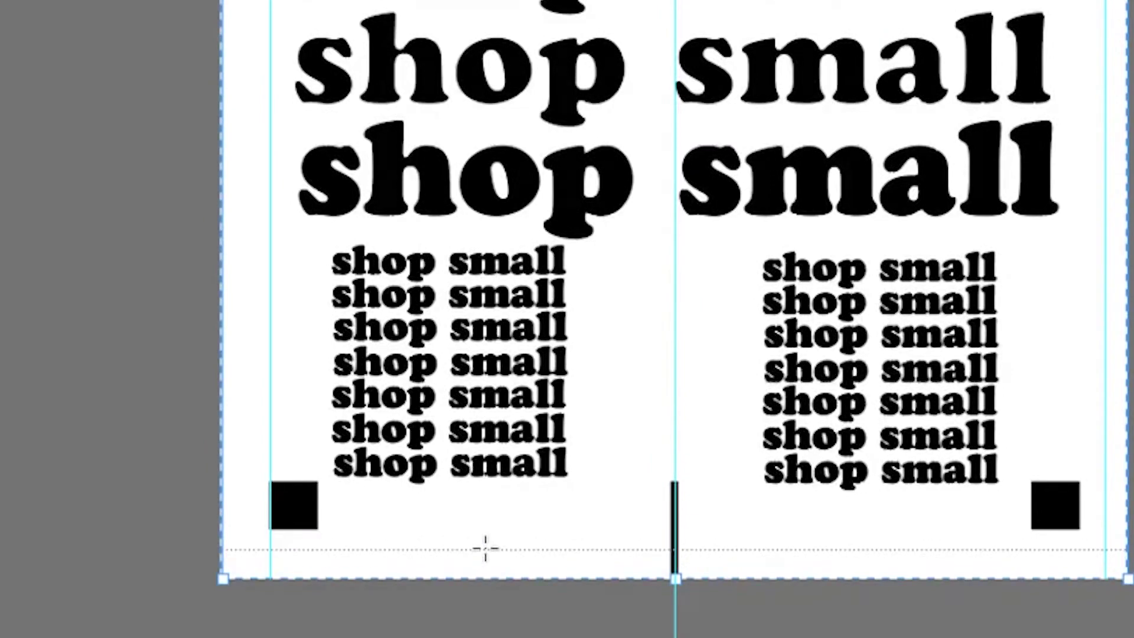
scroll(126, 329, "up", 3)
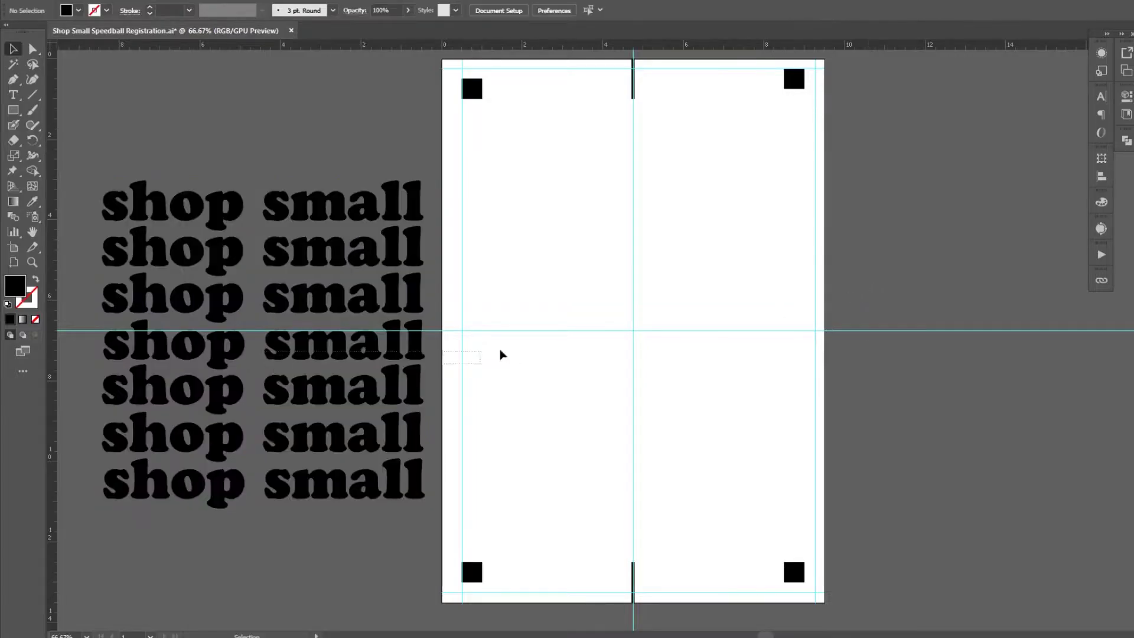
Move the black "shop small" text group onto the artboard and center it horizontally
left_click_drag(501, 354, 707, 340)
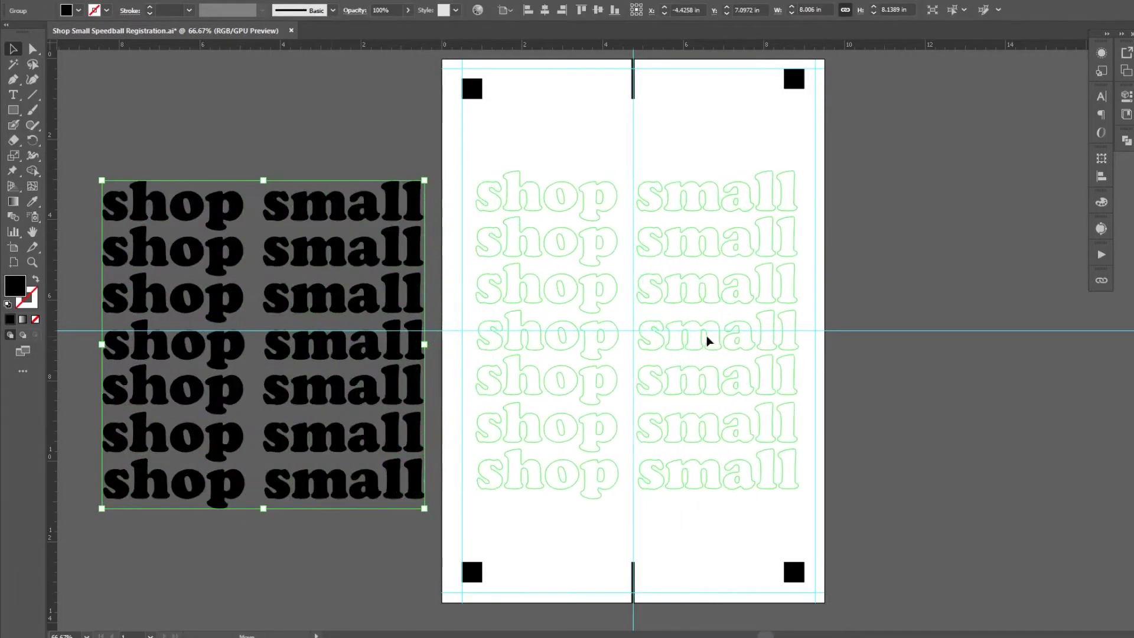
left_click(548, 13)
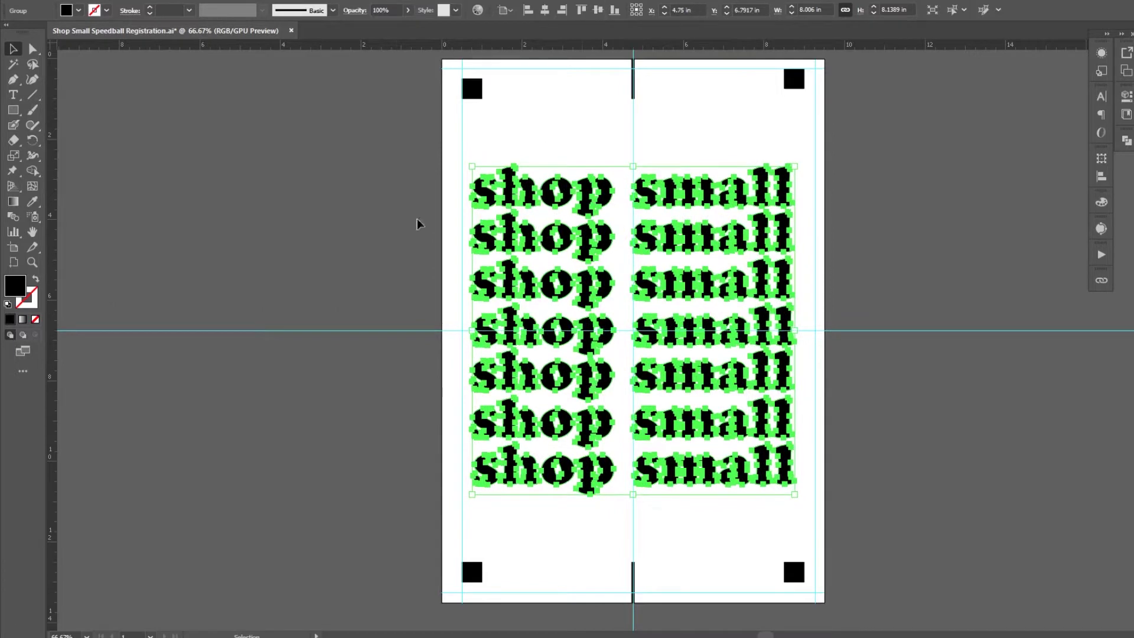
left_click(396, 233)
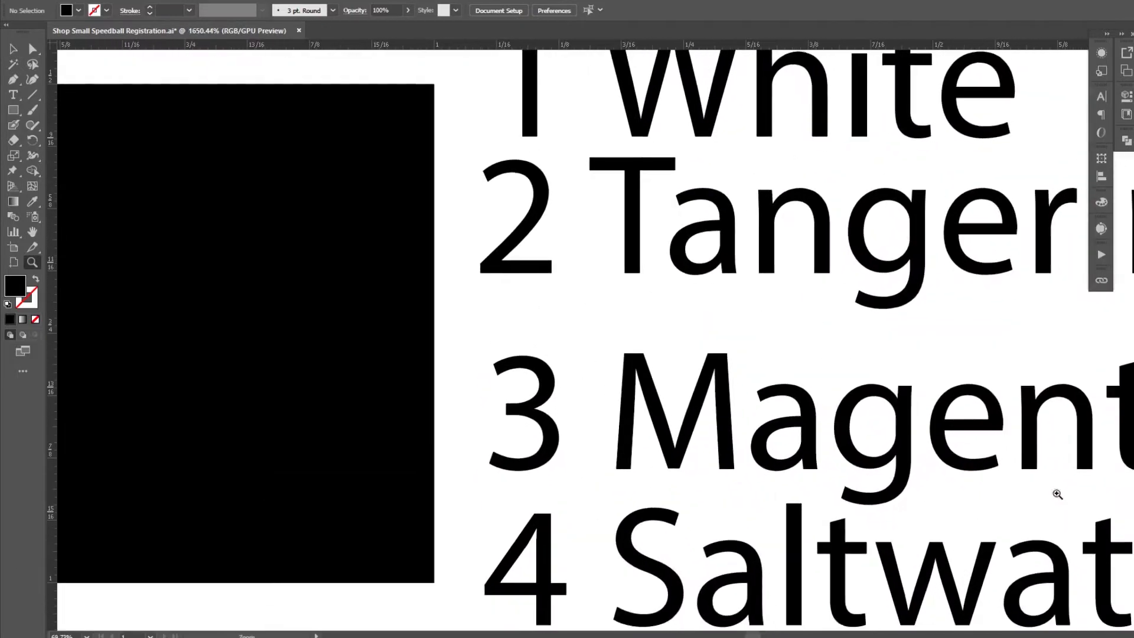
Nudge the "2 Tangerine" label down between its neighbouring labels, and shift the "1 White" label slightly left
left_click_drag(1057, 494, 806, 419)
left_click(805, 417, "alt")
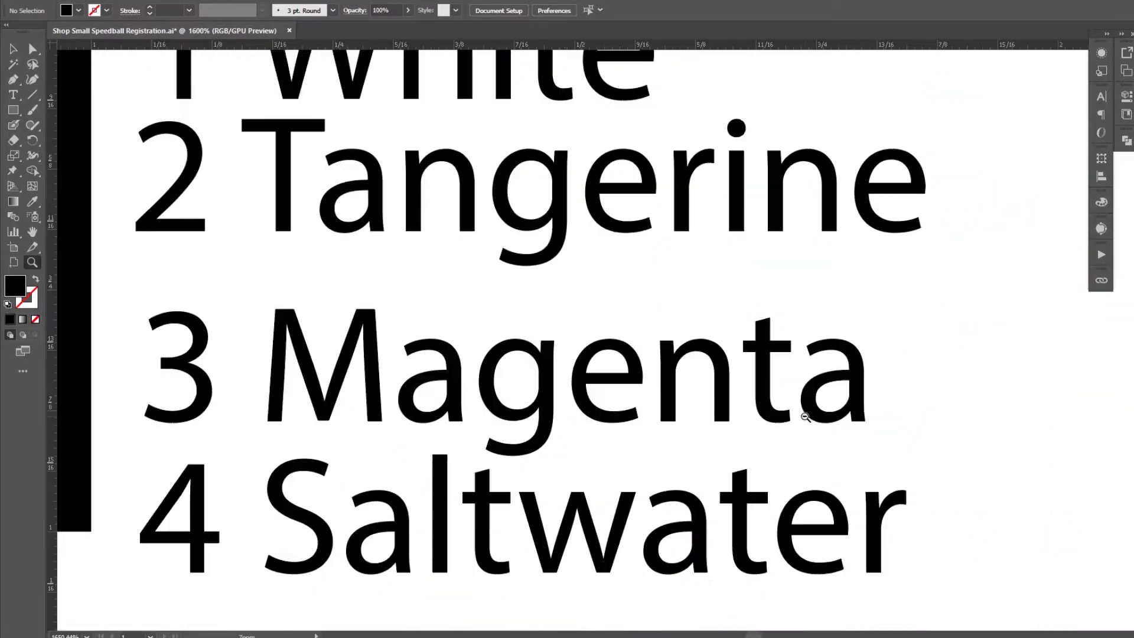
left_click_drag(586, 265, 631, 325)
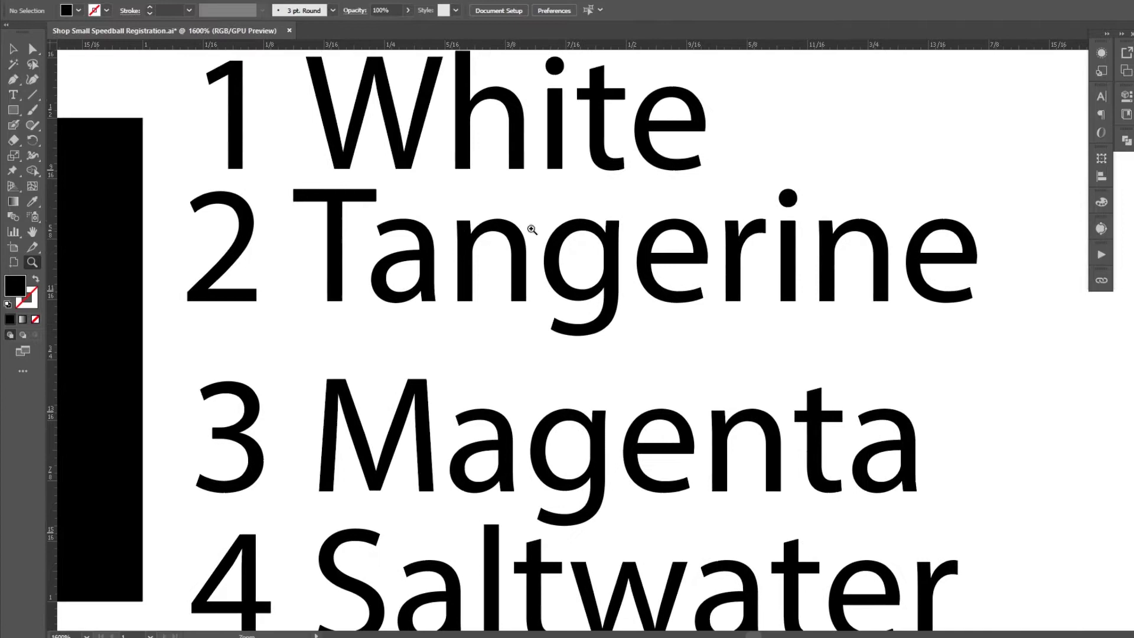
left_click(528, 273)
key("Down")
key("Down")
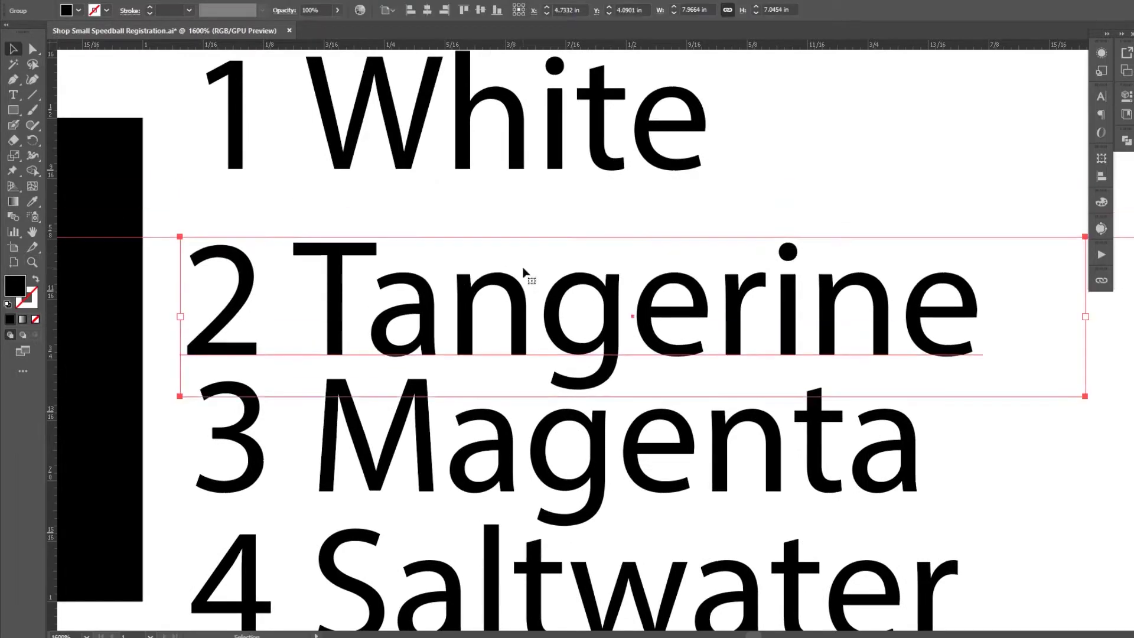
key("Up")
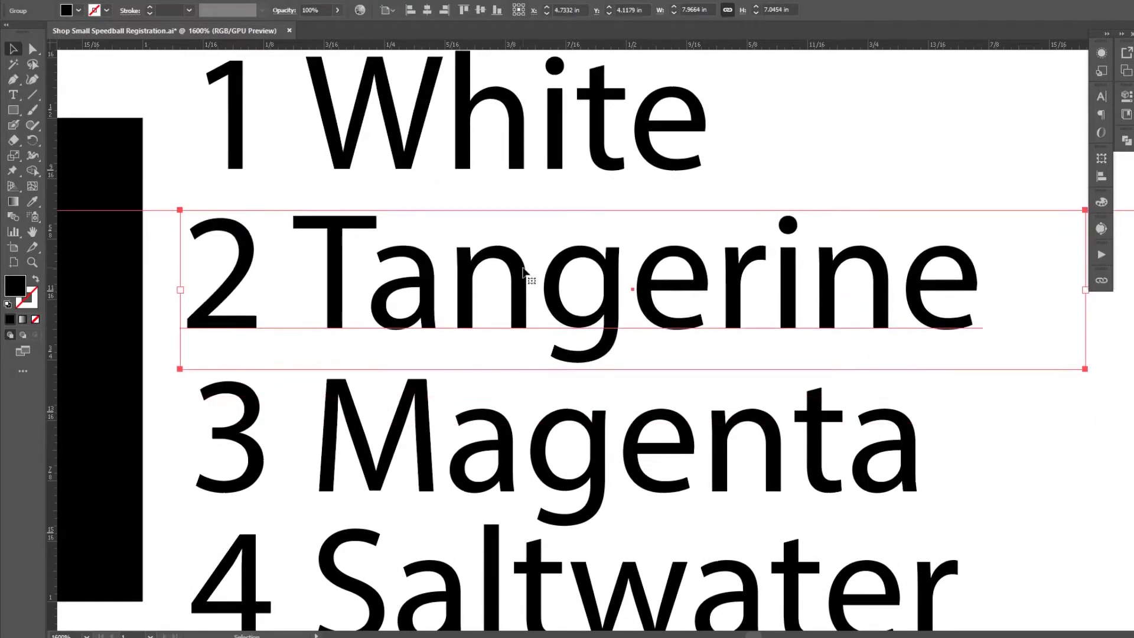
left_click(509, 180)
key("Left")
left_click(637, 380)
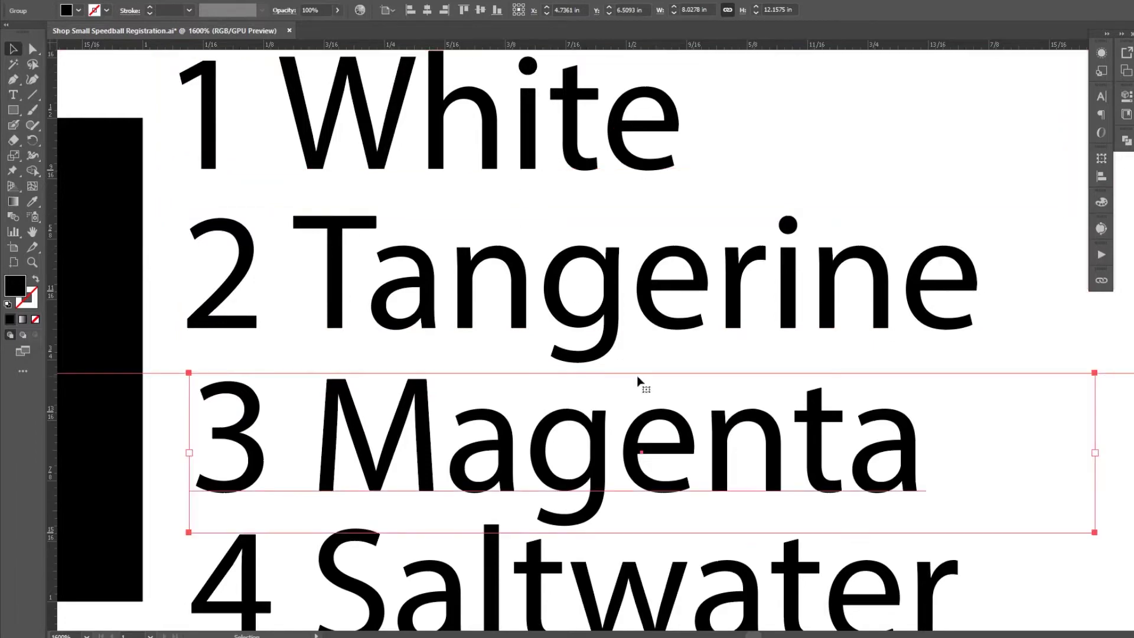
scroll(638, 380, "down", 2)
left_click(413, 517, "shift")
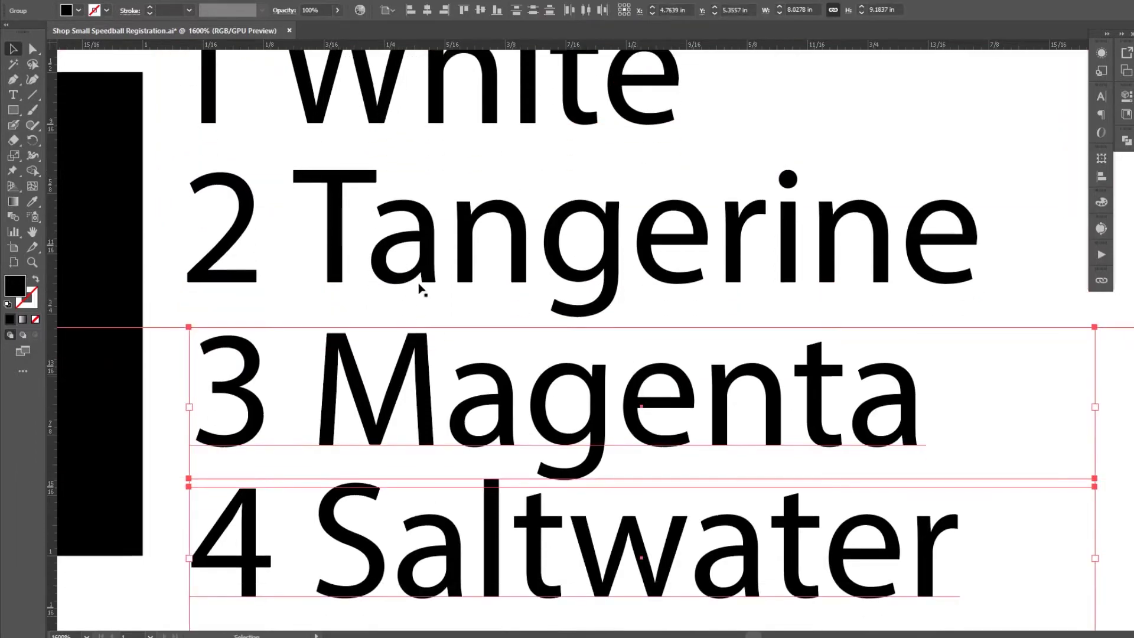
key("ctrl+shift+a")
key("ctrl+0")
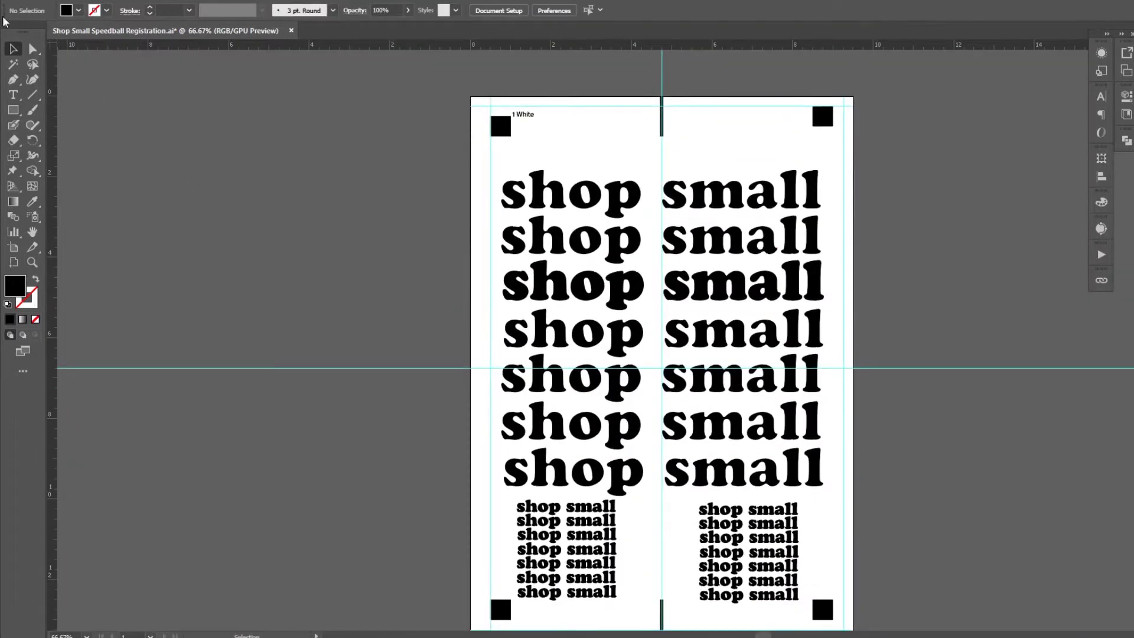
Open the print settings for the document and choose the "ScreenPrint Film Postive 100% CMYK" preset
left_click(59, 1)
left_click(95, 327)
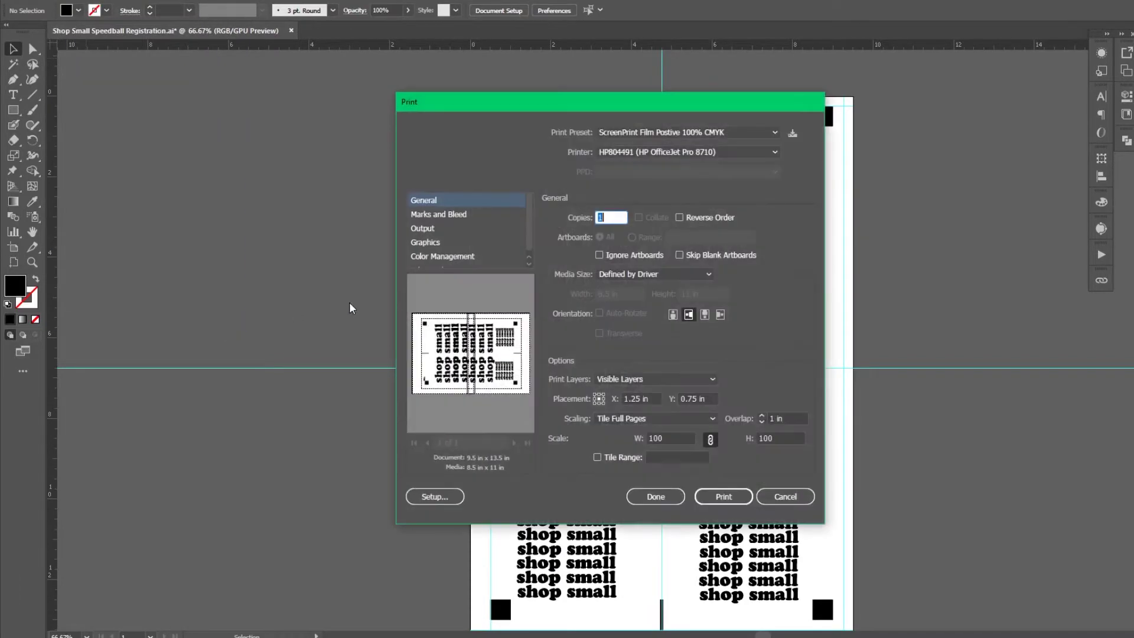
left_click_drag(548, 109, 492, 93)
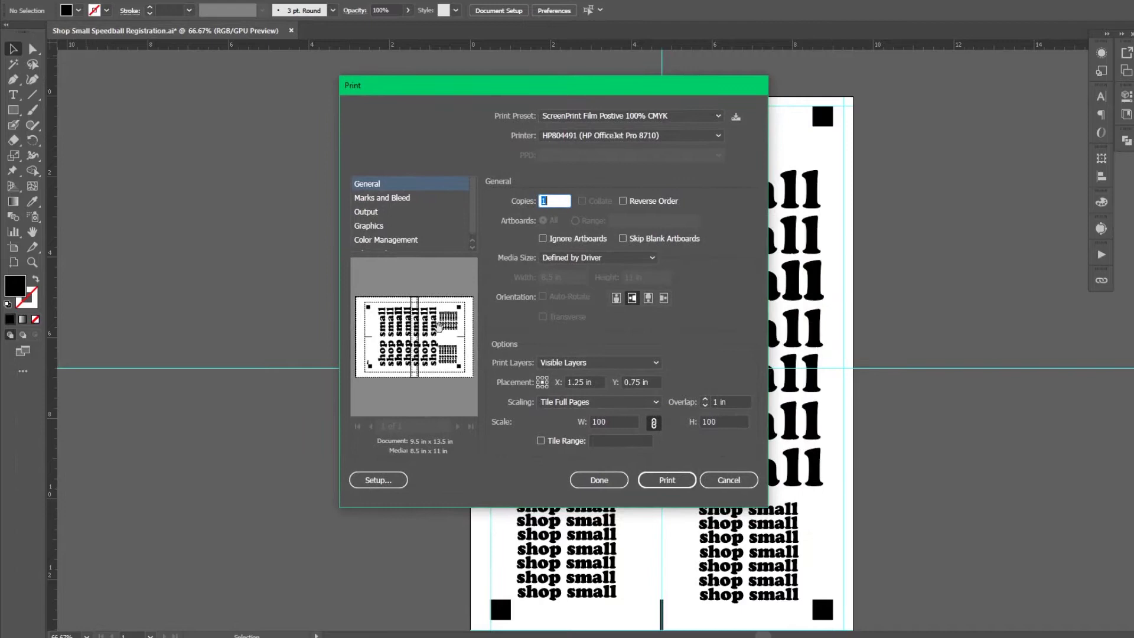
left_click(570, 118)
left_click(572, 187)
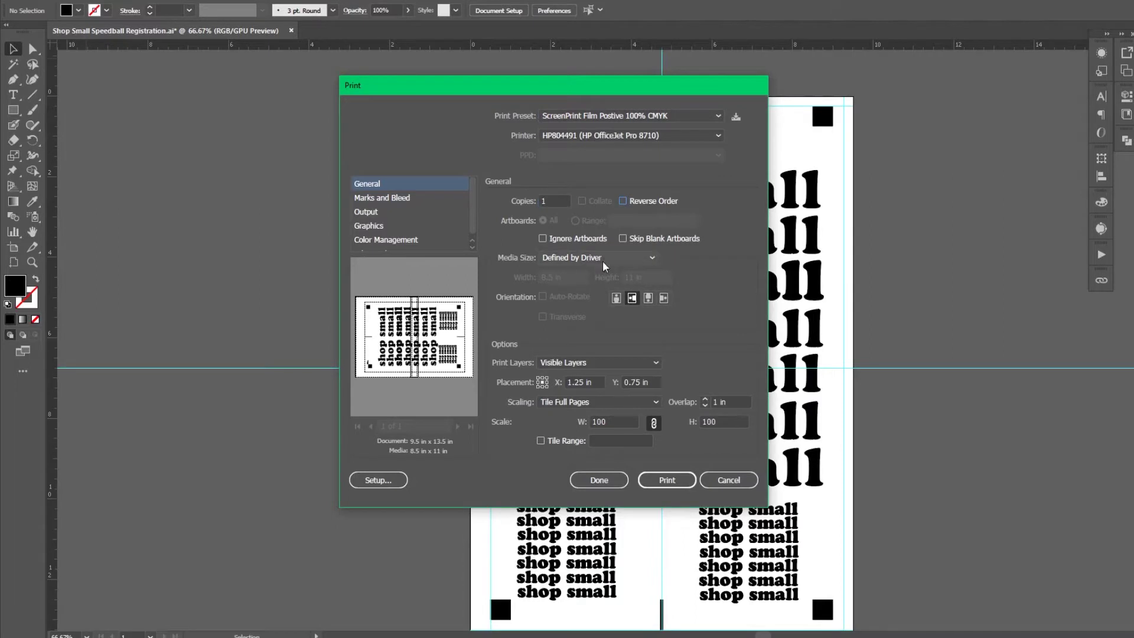
Set the print layers to Visible Layers and the scaling to Tile Full Pages, and store the settings without printing
left_click(599, 362)
left_click(595, 394)
left_click(586, 401)
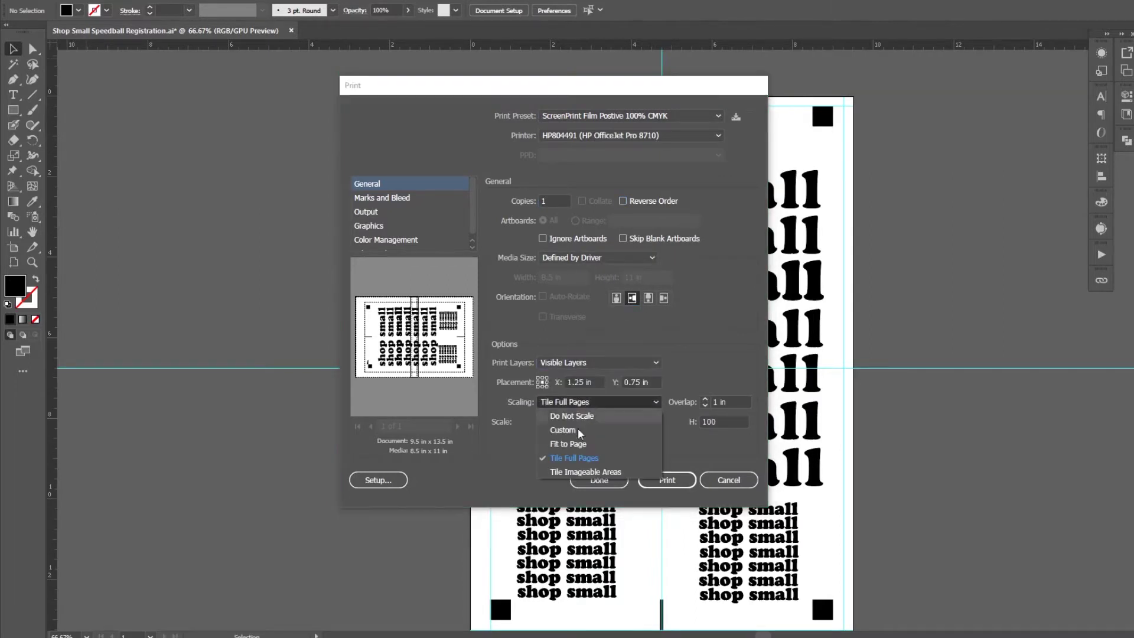
left_click(577, 459)
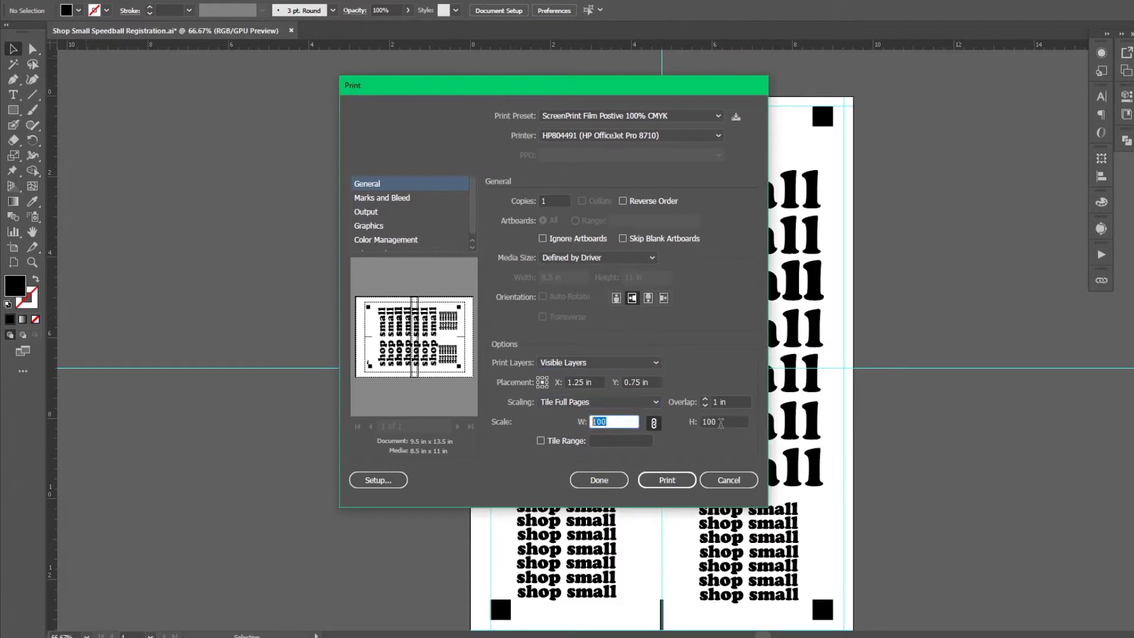
left_click(598, 479)
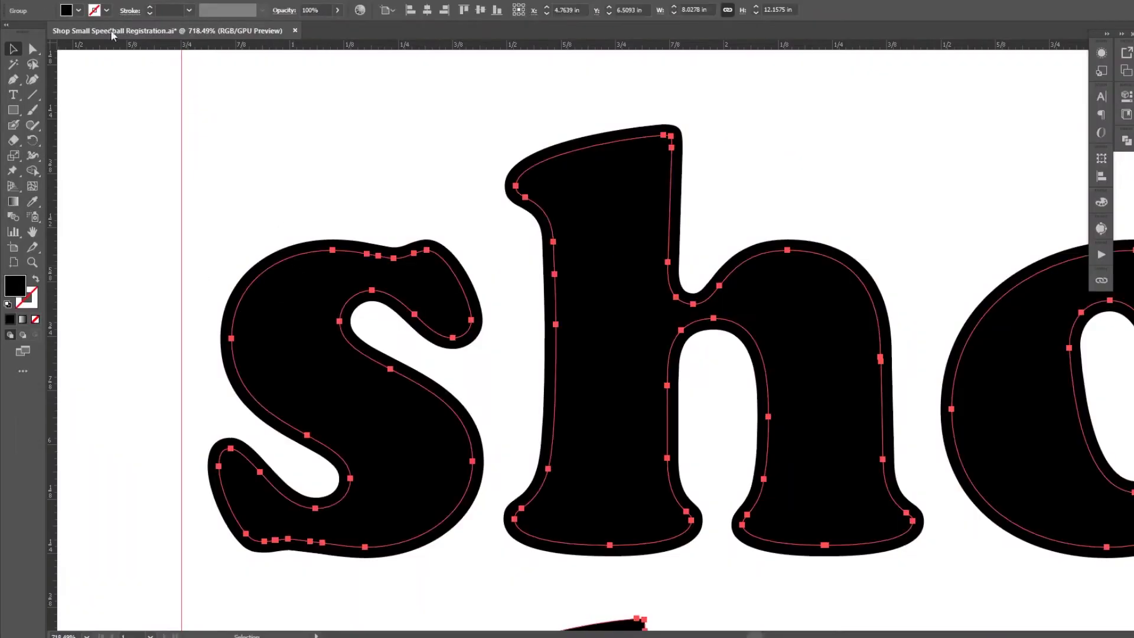
Offset the selected "shop small" letter paths outward by 0.0125 in with miter joins
left_click(111, 2)
mouse_move(260, 291)
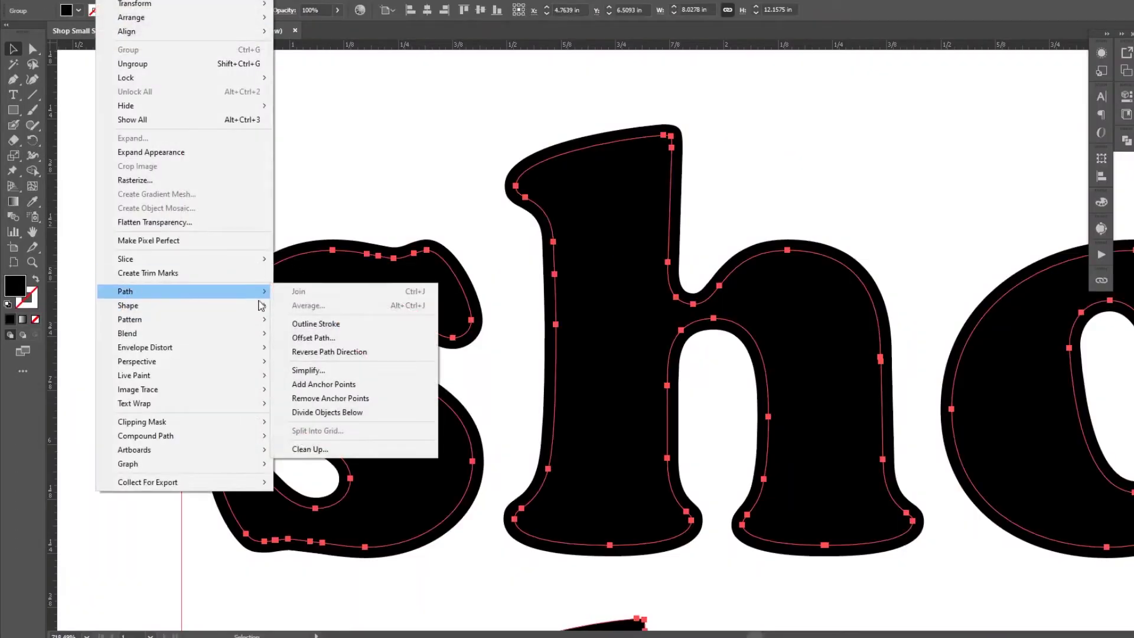
left_click(328, 341)
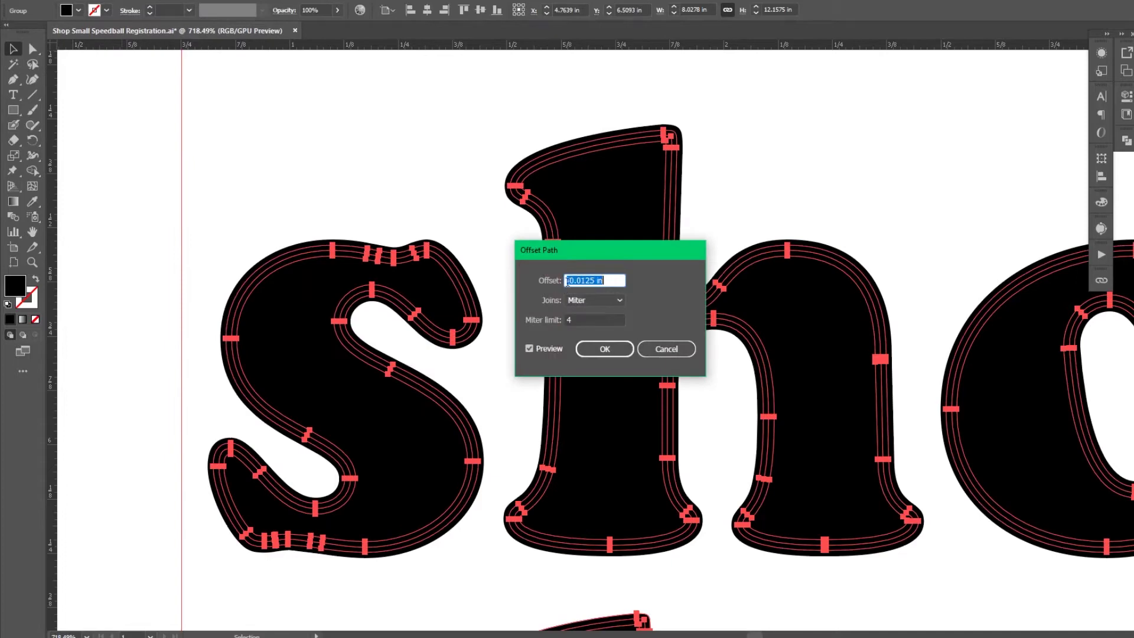
key("Tab")
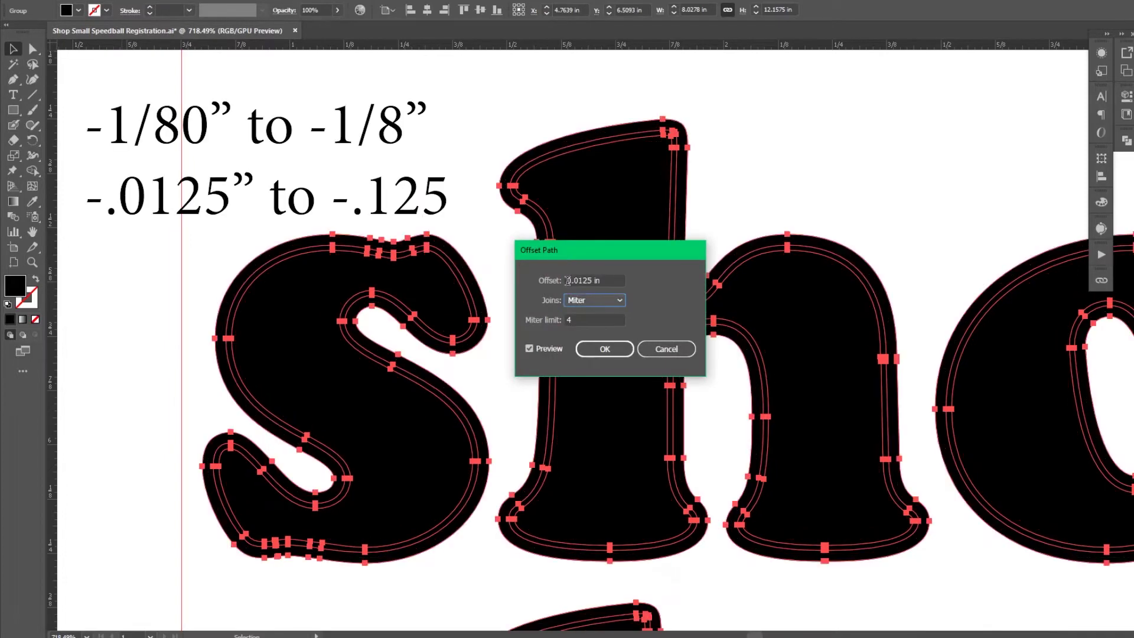
left_click(603, 349)
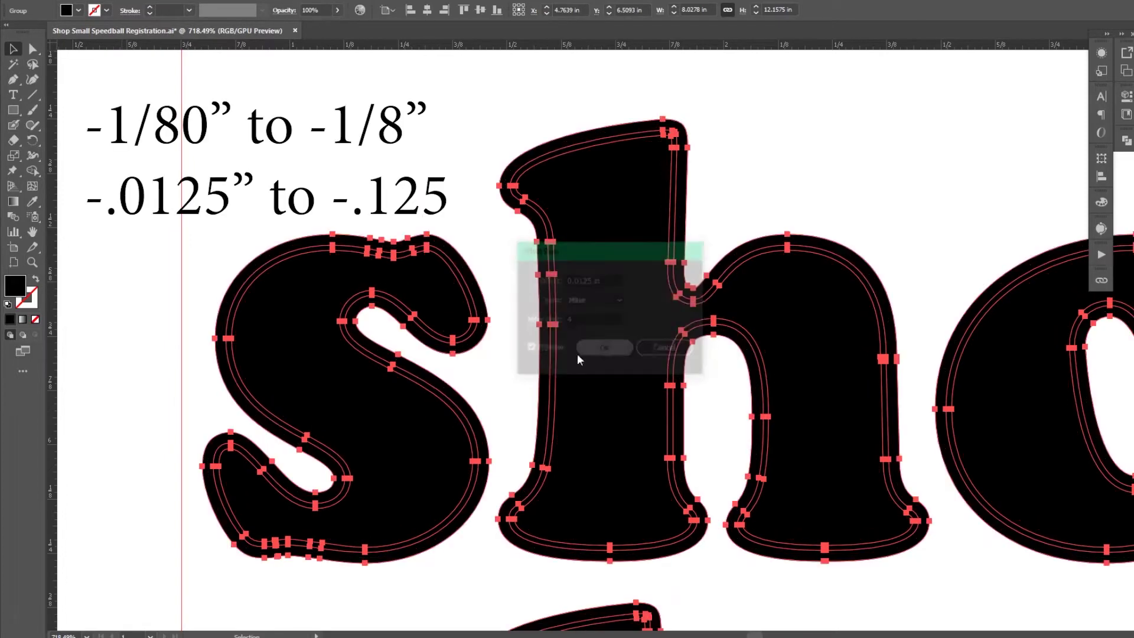
Isolate the White text group to inspect the offset outlines around the letter "s"
left_click(116, 300)
left_click(305, 260)
double_click(306, 258)
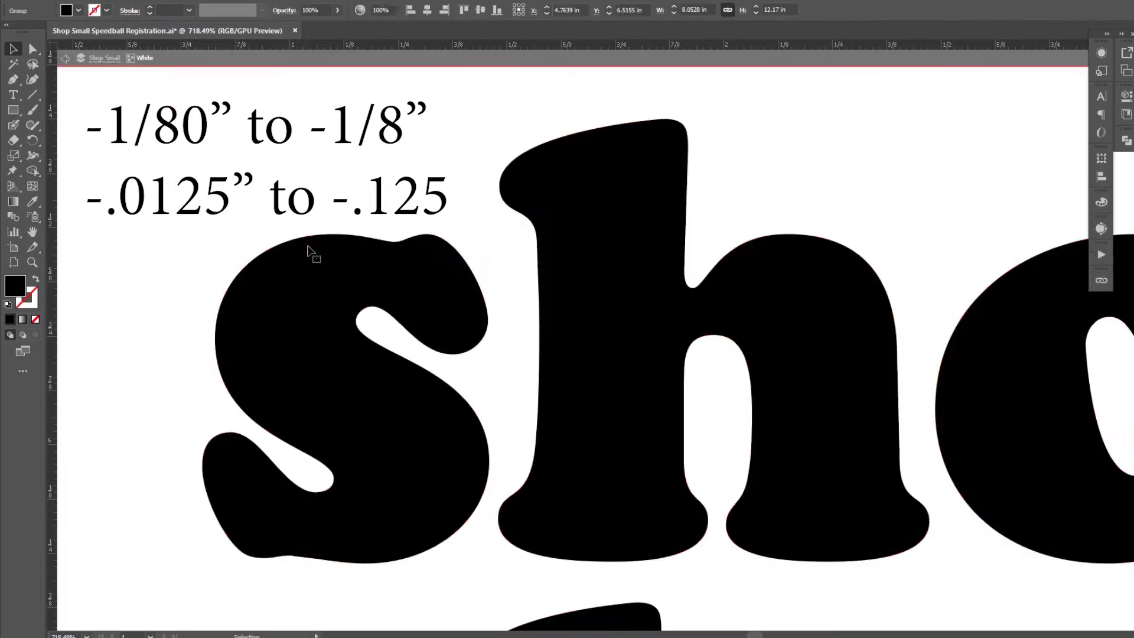
left_click(305, 259)
double_click(295, 264)
left_click(296, 264)
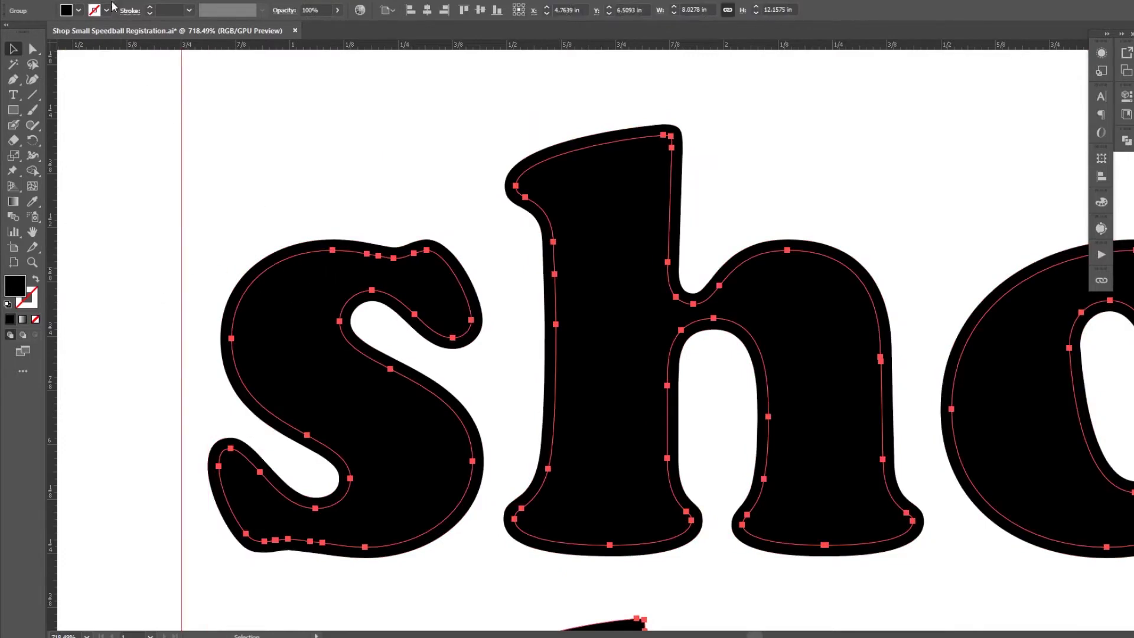
Offset the "shop small" letter paths inward by -0.0125 in with miter joins, and check the outlines on the letters
key("alt+o")
mouse_move(125, 291)
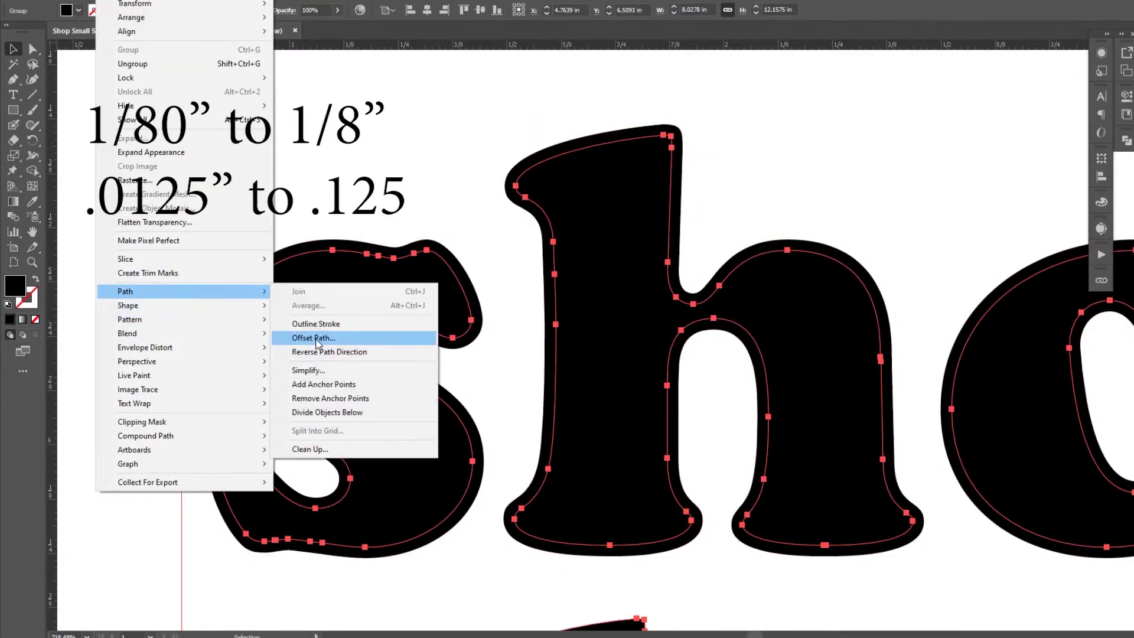
left_click(322, 305)
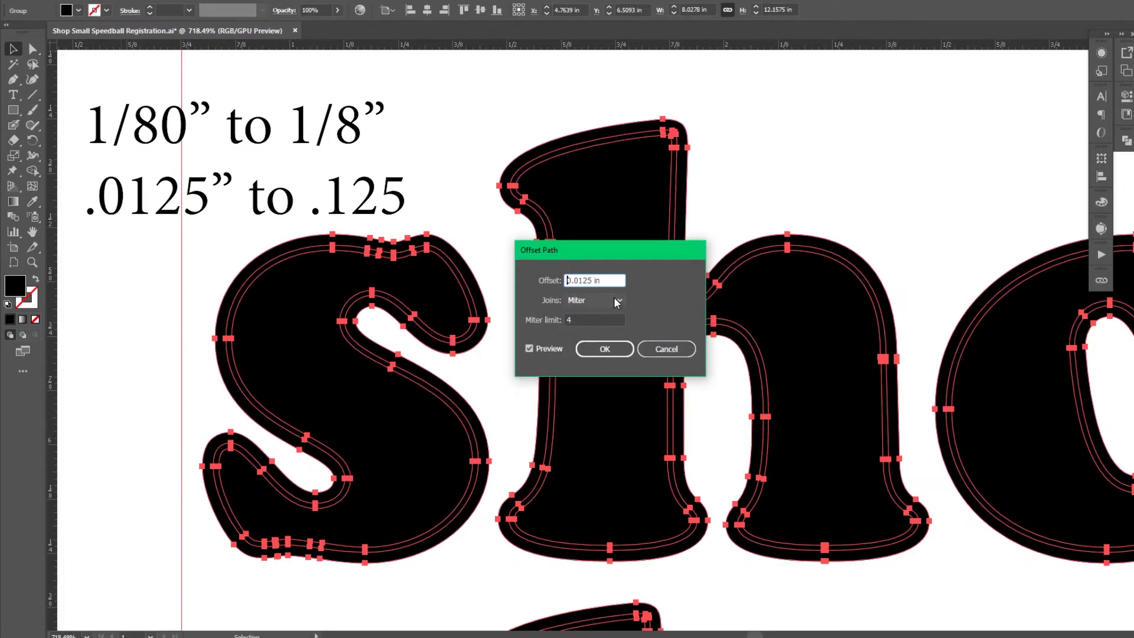
key("Tab")
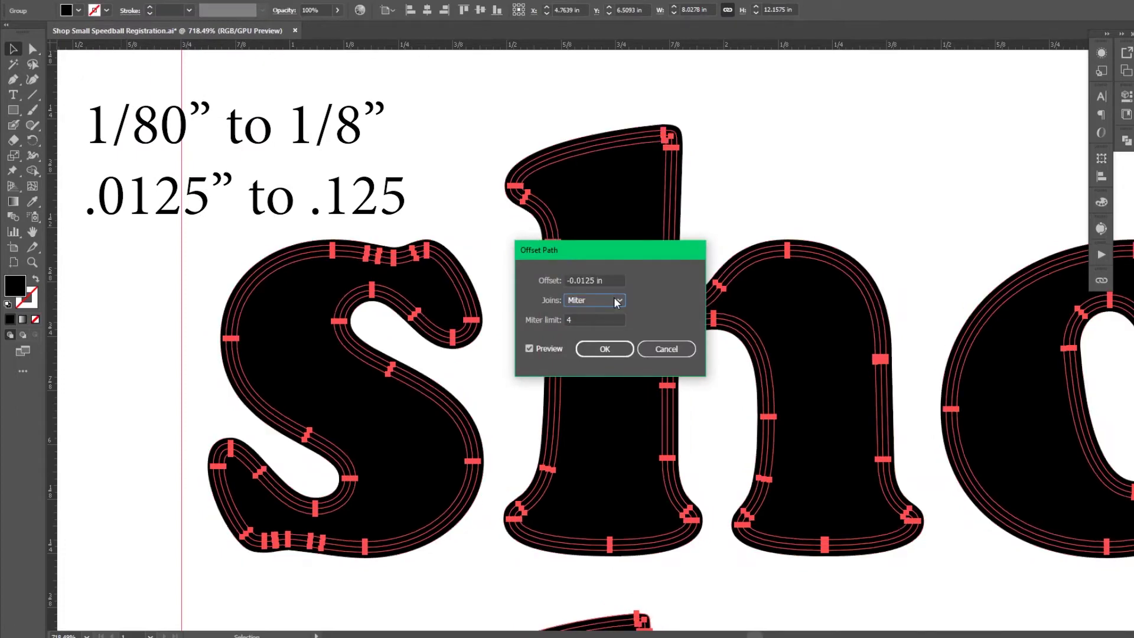
left_click(605, 348)
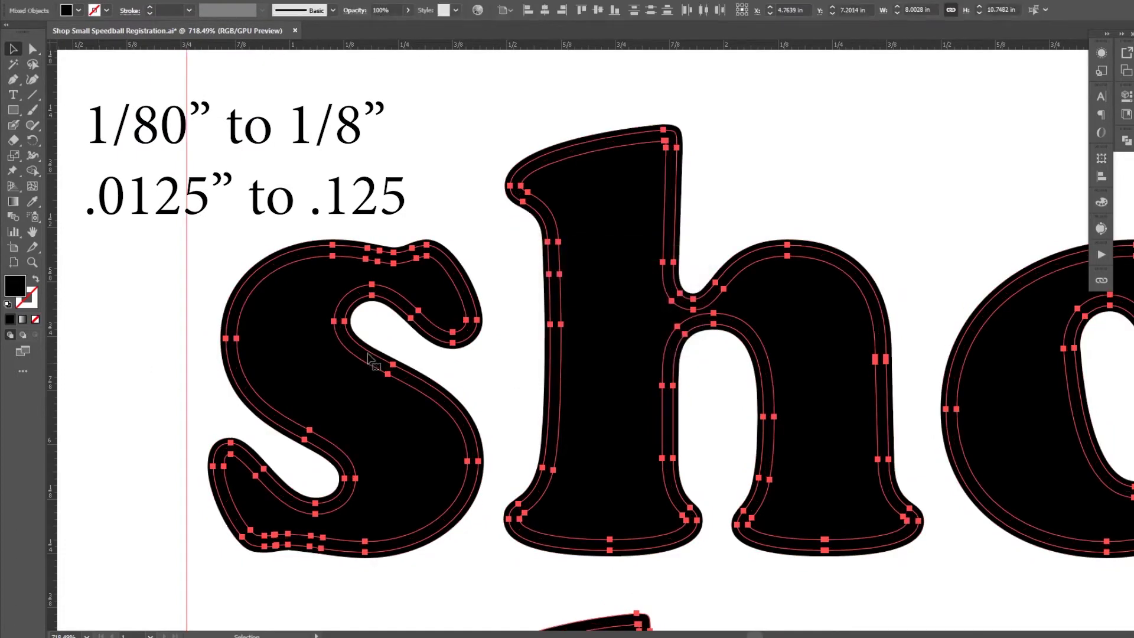
left_click(104, 377)
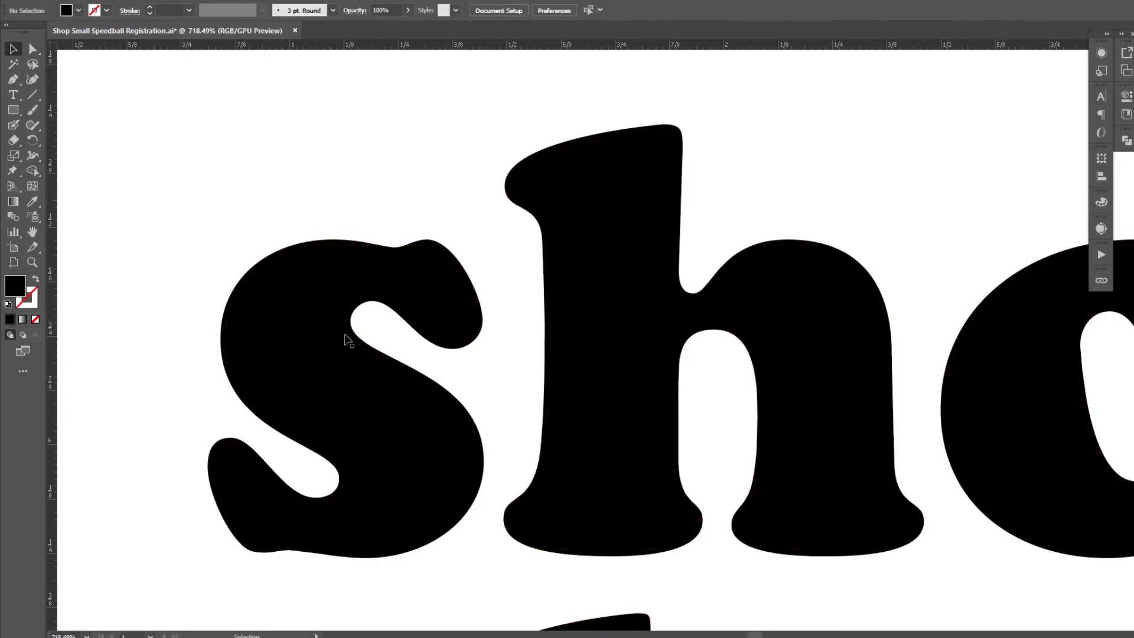
key("ctrl+a")
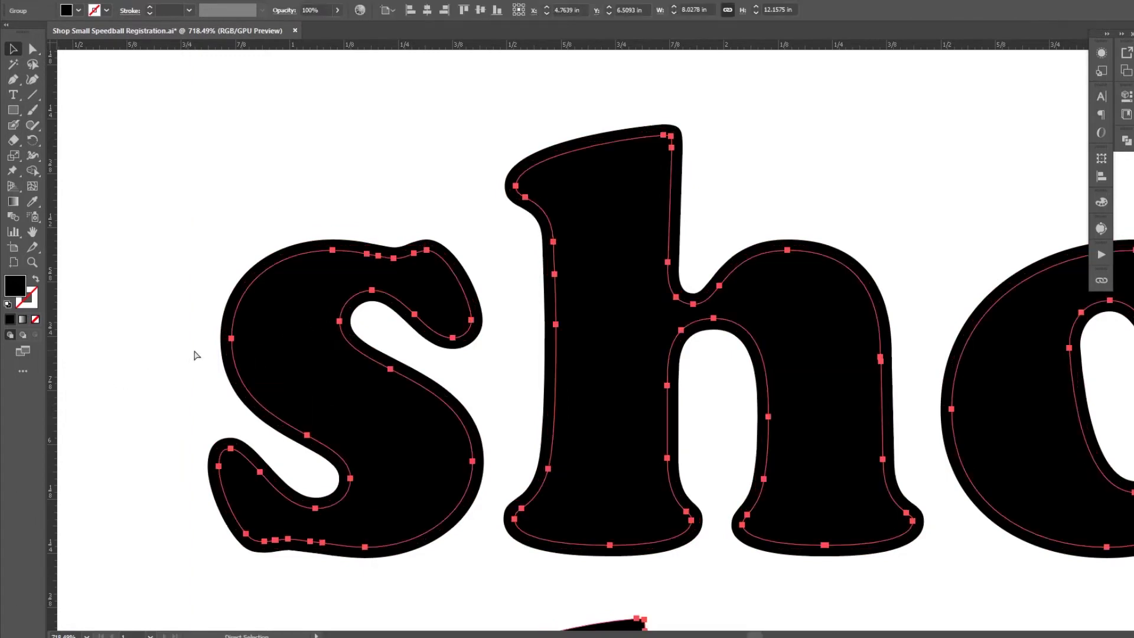